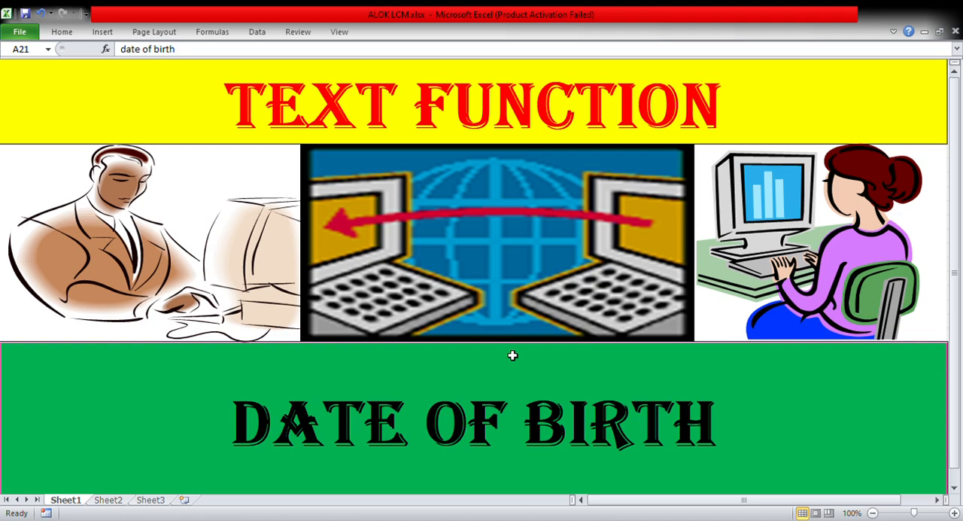
Check the format codes on Sheet2, and in cell F15 of Sheet3 enter the formula =TEXT(F5,"DDDD-MMMM-YYYY").
{"action": "left_click", "coordinate": [106, 500]}
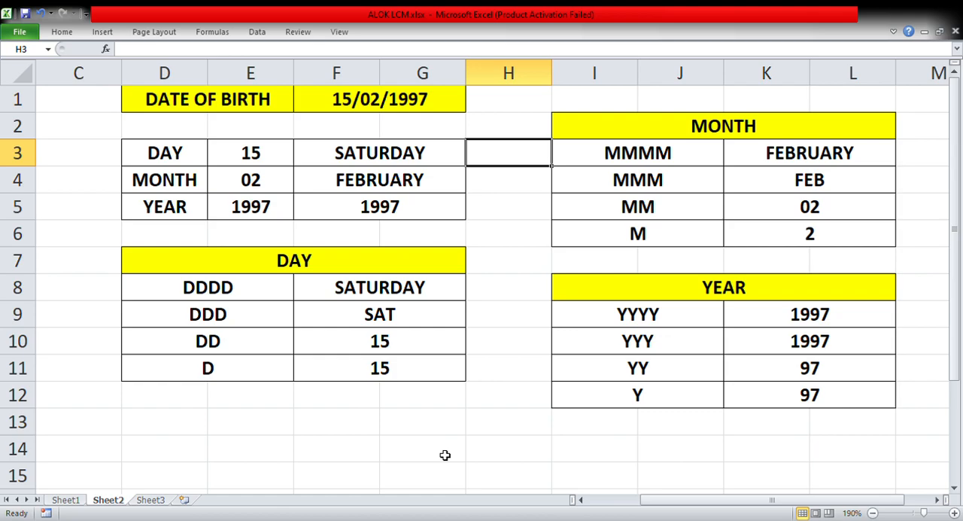
{"action": "left_click", "coordinate": [149, 501]}
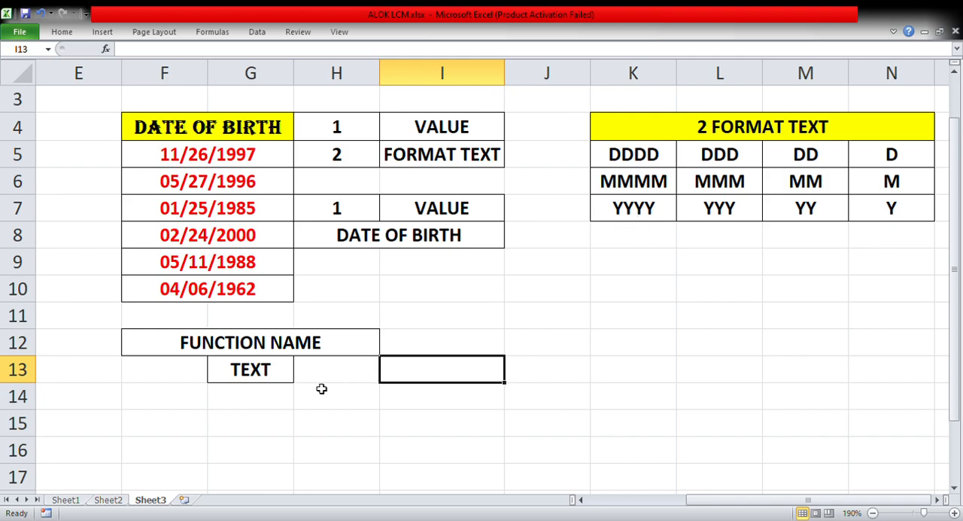
{"action": "left_click", "coordinate": [185, 428]}
{"action": "type", "text": "="}
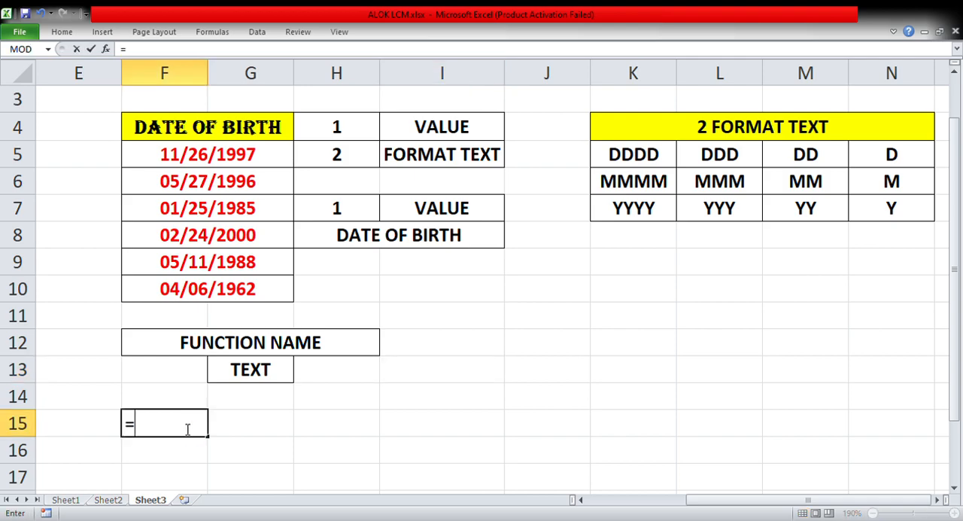
{"action": "type", "text": "TEXT("}
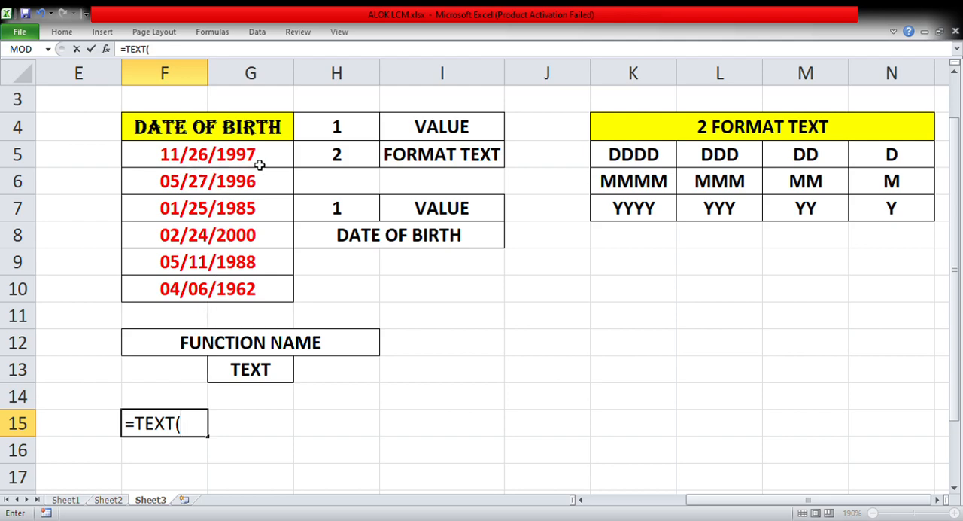
{"action": "left_click", "coordinate": [234, 163]}
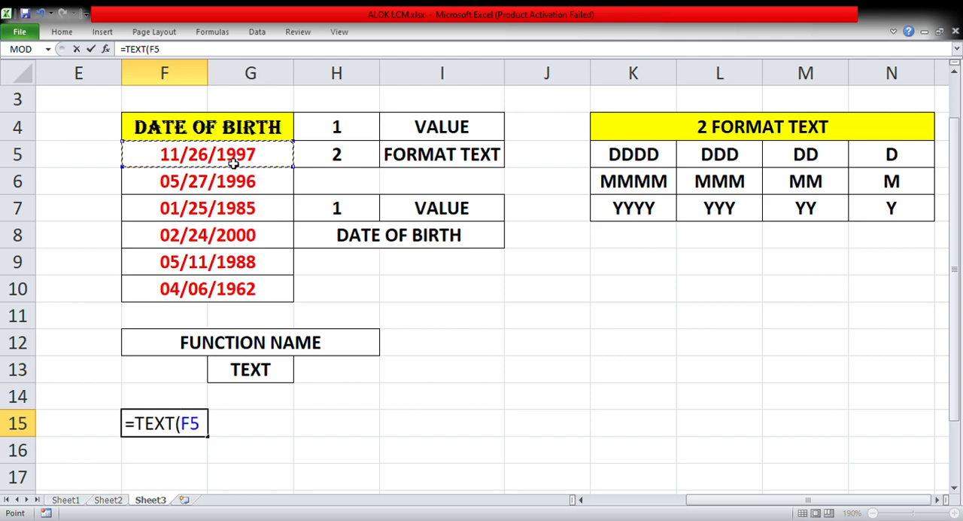
{"action": "type", "text": ","}
{"action": "type", "text": "DDD"}
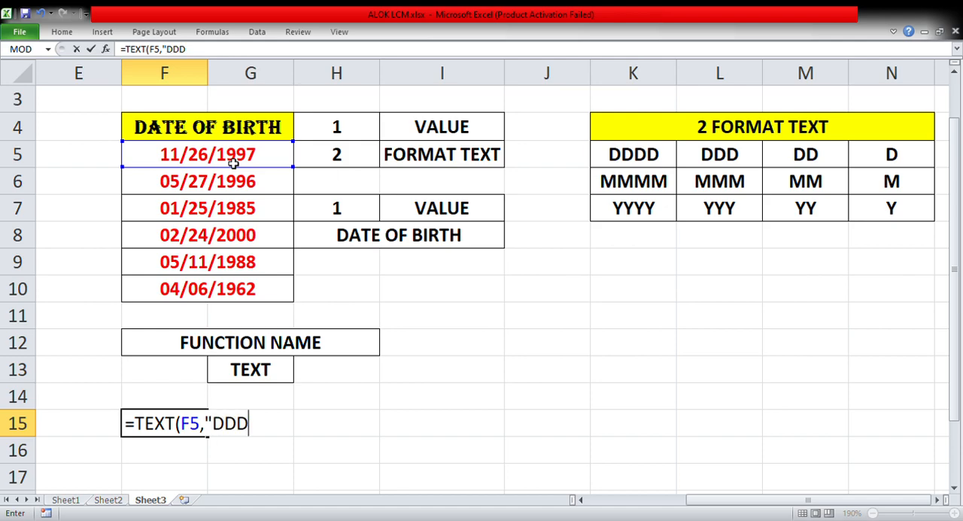
{"action": "type", "text": "D-MMM"}
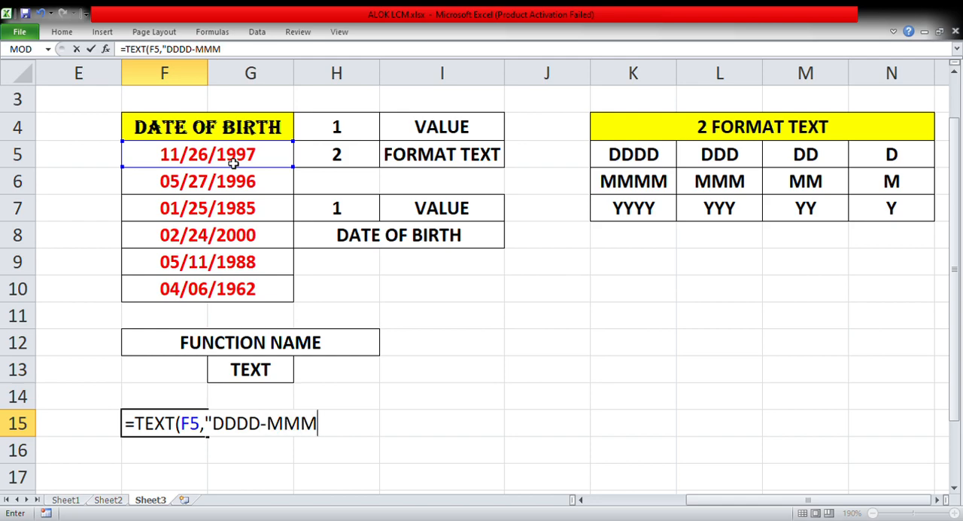
{"action": "type", "text": "M-YYYY"}
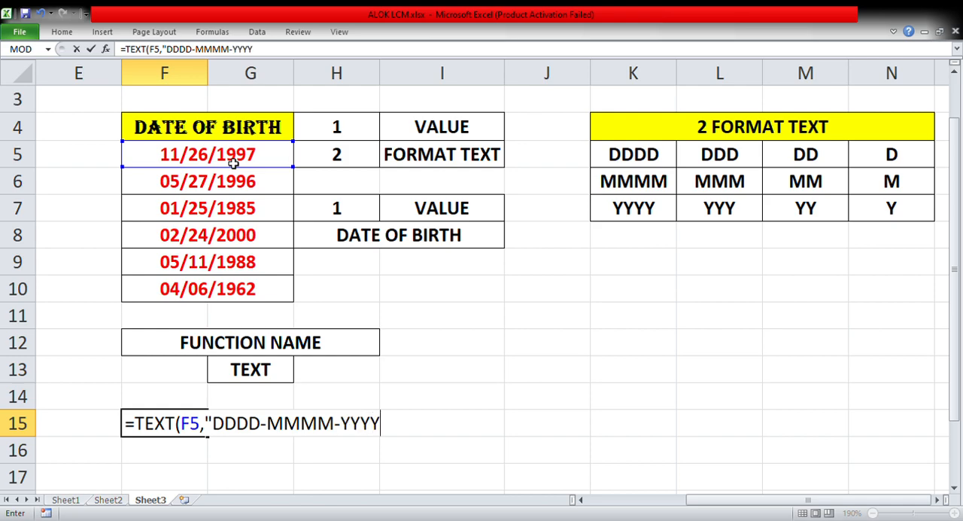
{"action": "type", "text": "\")"}
{"action": "key", "text": "Return"}
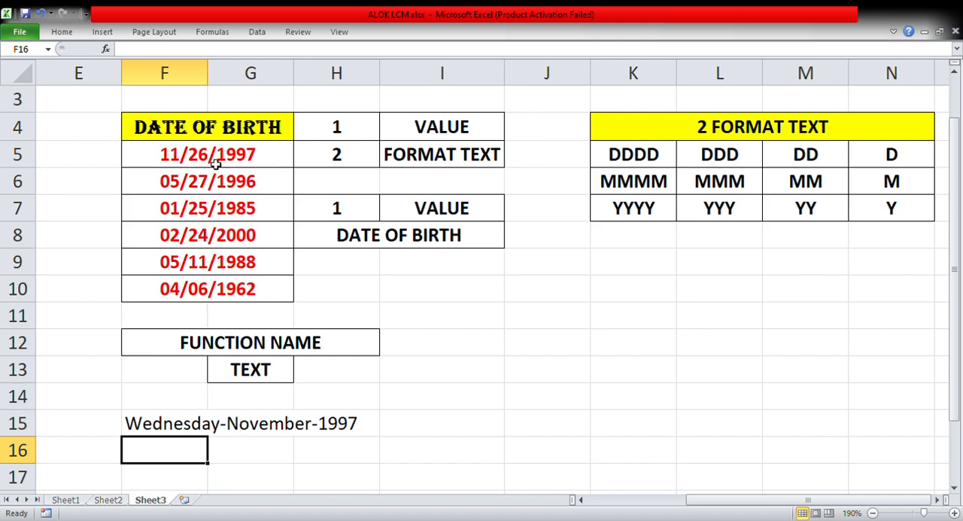
Shorten the format text in the F15 formula to "DDD-MMM-YYY".
{"action": "left_click", "coordinate": [192, 426]}
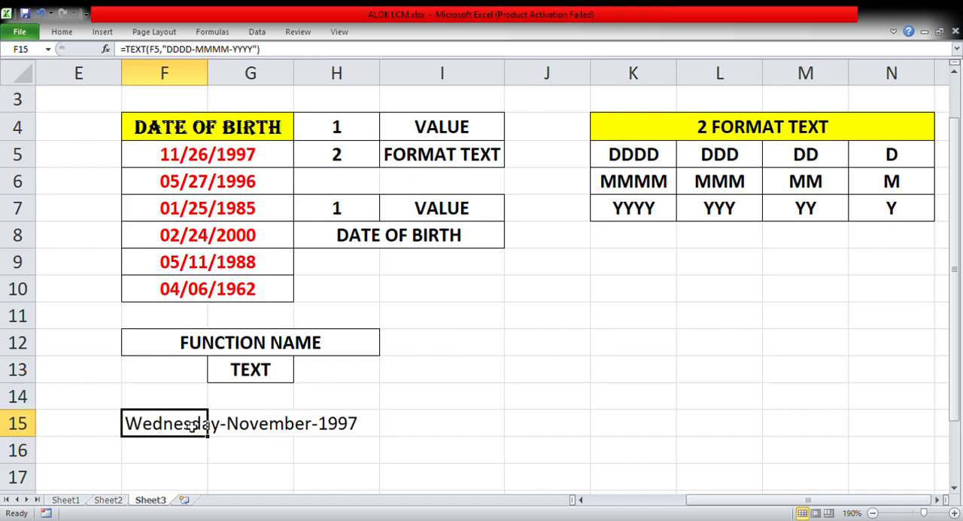
{"action": "double_click", "coordinate": [192, 425]}
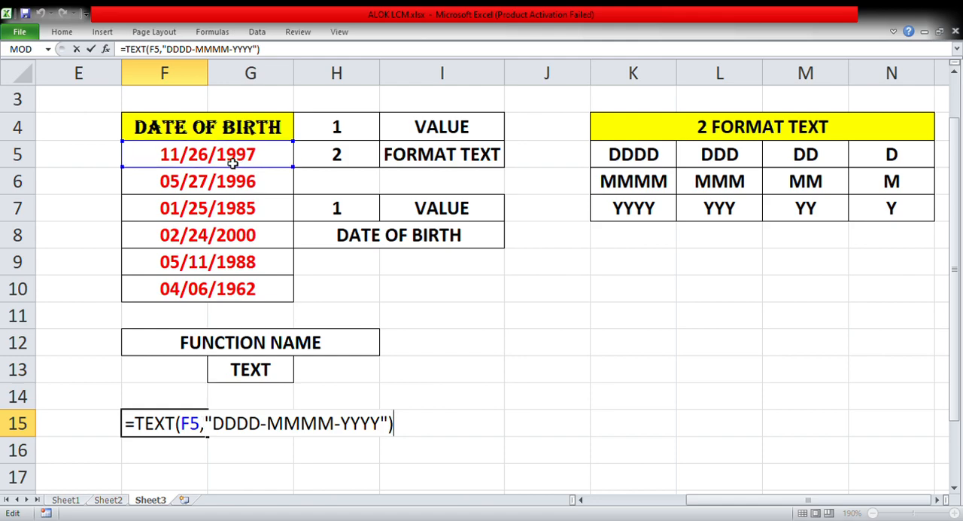
{"action": "left_click", "coordinate": [262, 426]}
{"action": "key", "text": "BackSpace"}
{"action": "left_click", "coordinate": [305, 427]}
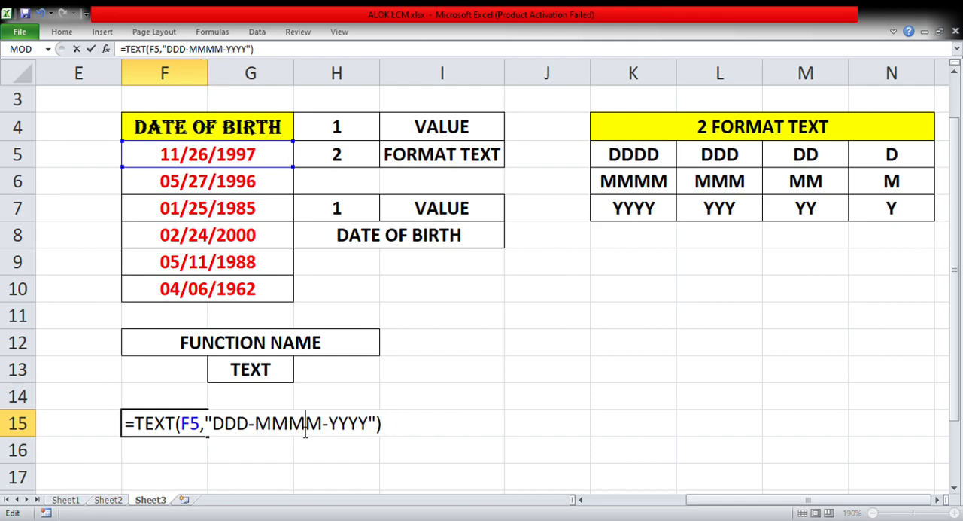
{"action": "key", "text": "BackSpace"}
{"action": "left_click", "coordinate": [337, 427]}
{"action": "key", "text": "BackSpace"}
{"action": "key", "text": "Return"}
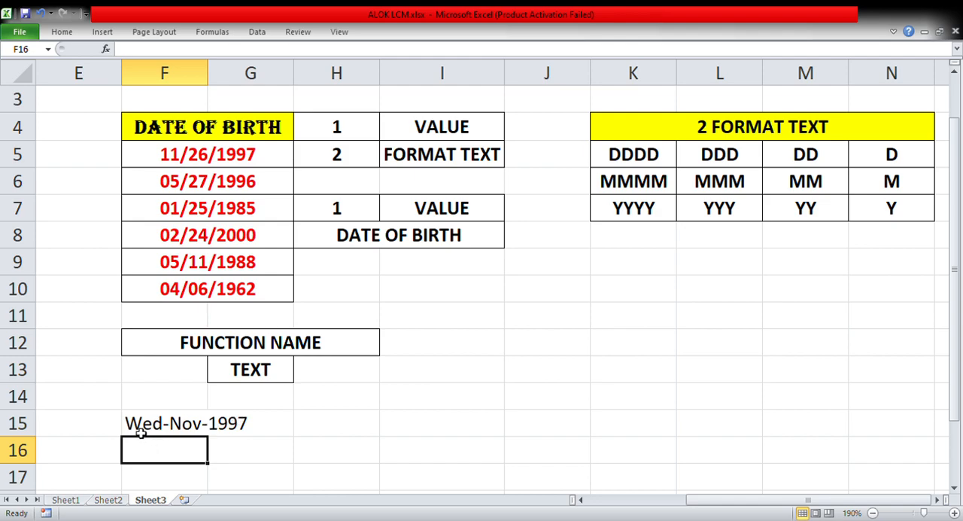
Look at the format code tables on Sheet2, and shorten the format text in Sheet3's F15 formula to "DD-MM-YY".
{"action": "left_click", "coordinate": [116, 501]}
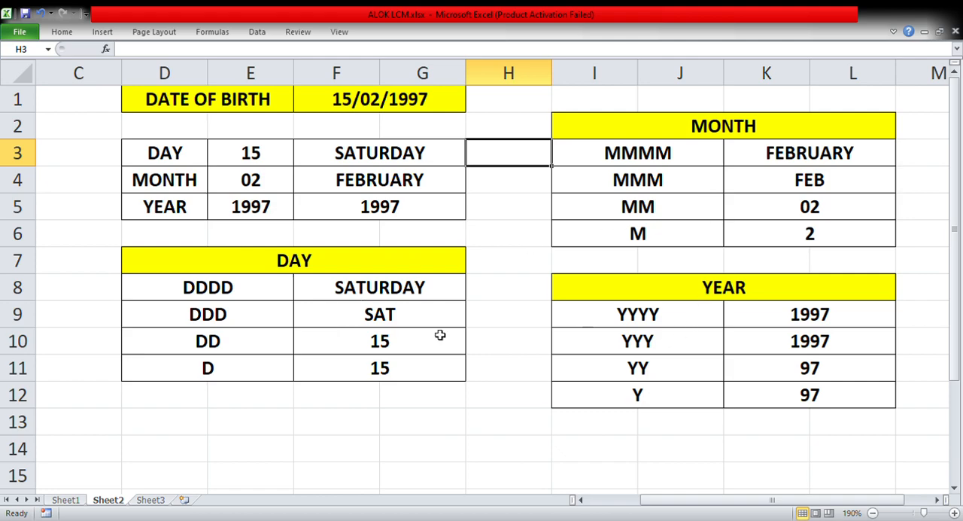
{"action": "left_click", "coordinate": [150, 503]}
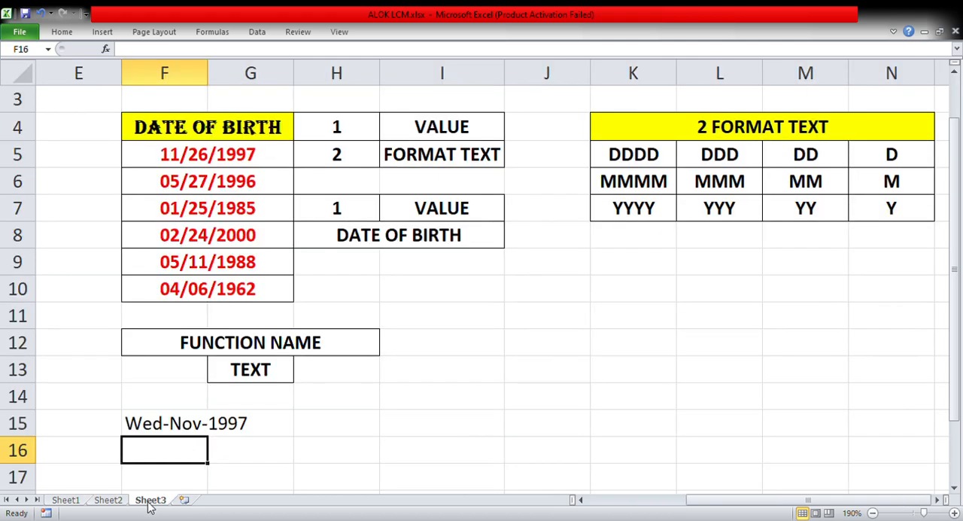
{"action": "double_click", "coordinate": [152, 425]}
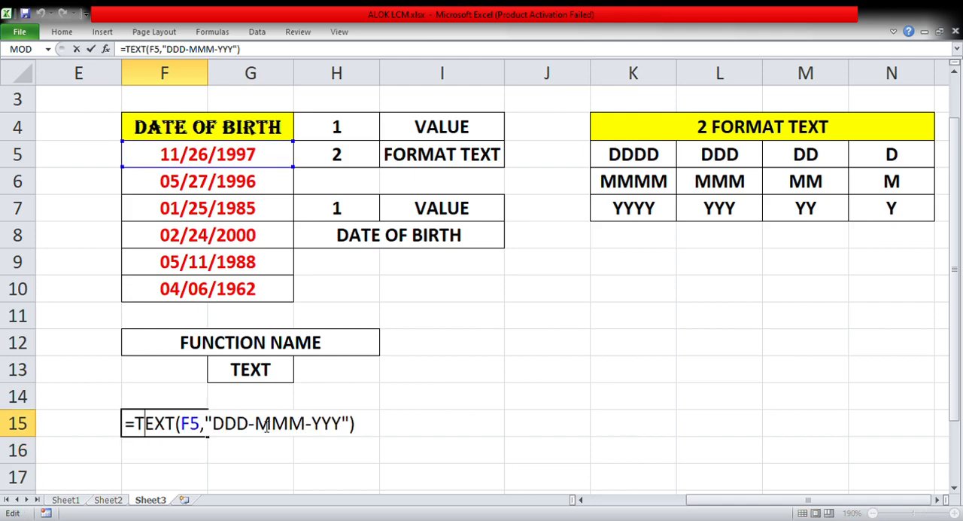
{"action": "left_click", "coordinate": [238, 426]}
{"action": "key", "text": "BackSpace"}
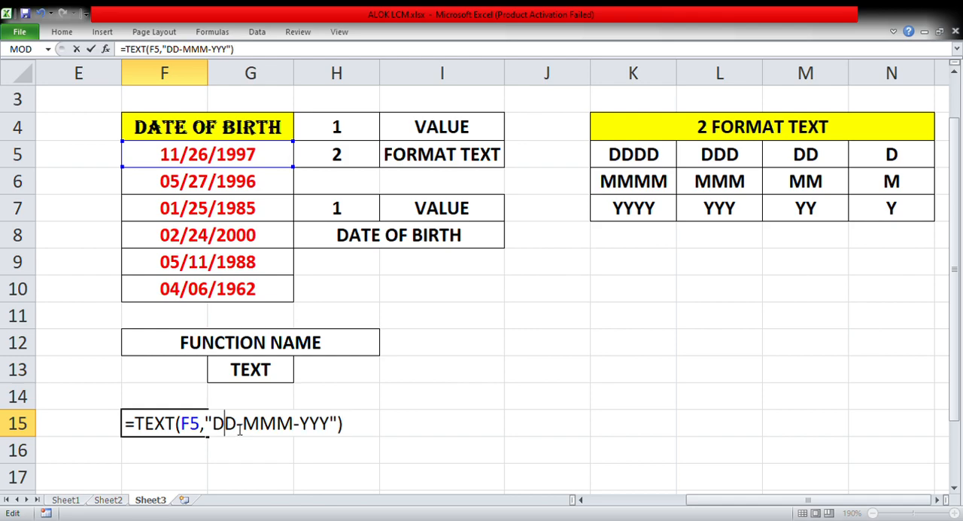
{"action": "left_click", "coordinate": [262, 426]}
{"action": "key", "text": "BackSpace"}
{"action": "left_click", "coordinate": [305, 426]}
{"action": "key", "text": "BackSpace"}
{"action": "key", "text": "Return"}
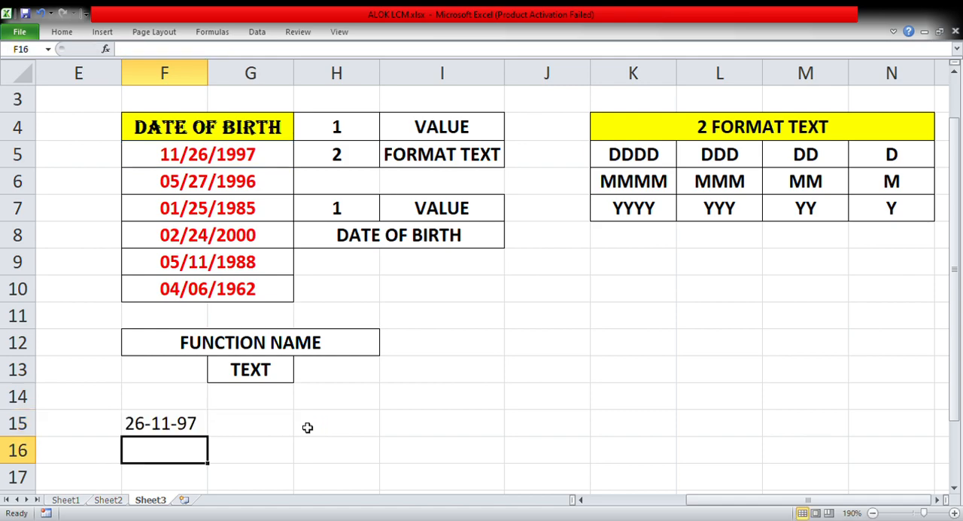